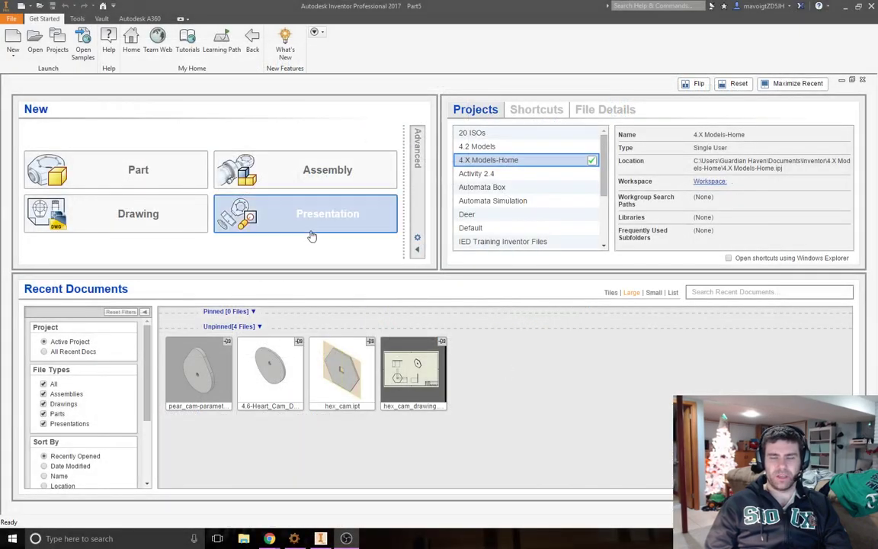
Create a new part and start a 2D sketch on the XY plane, centring the origin.
click(112, 178)
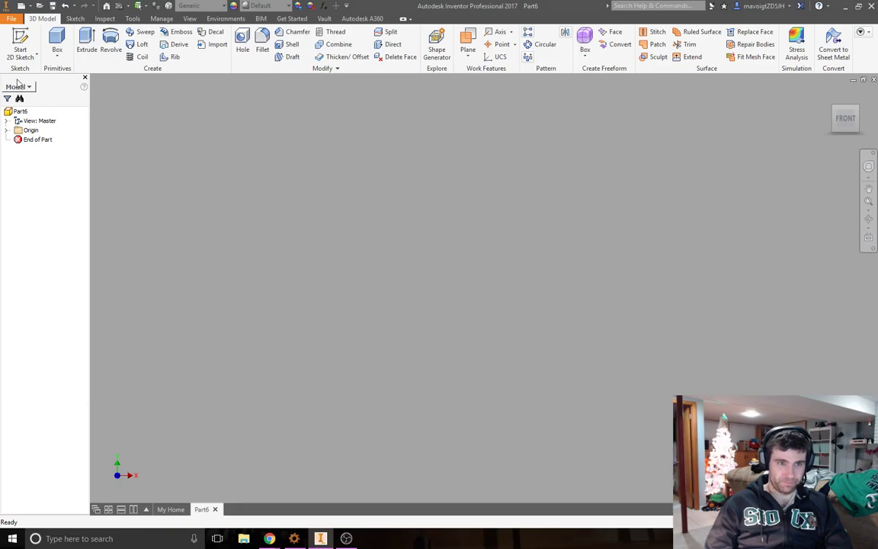
click(20, 40)
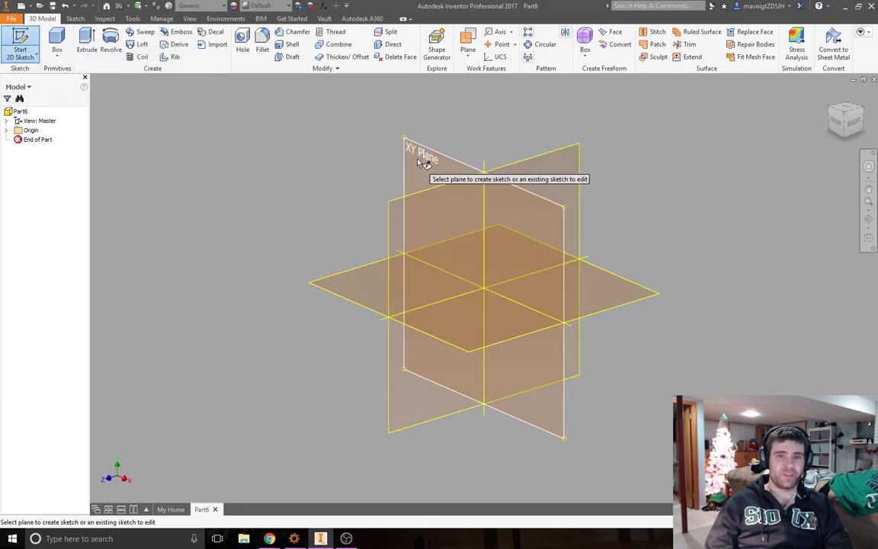
click(435, 171)
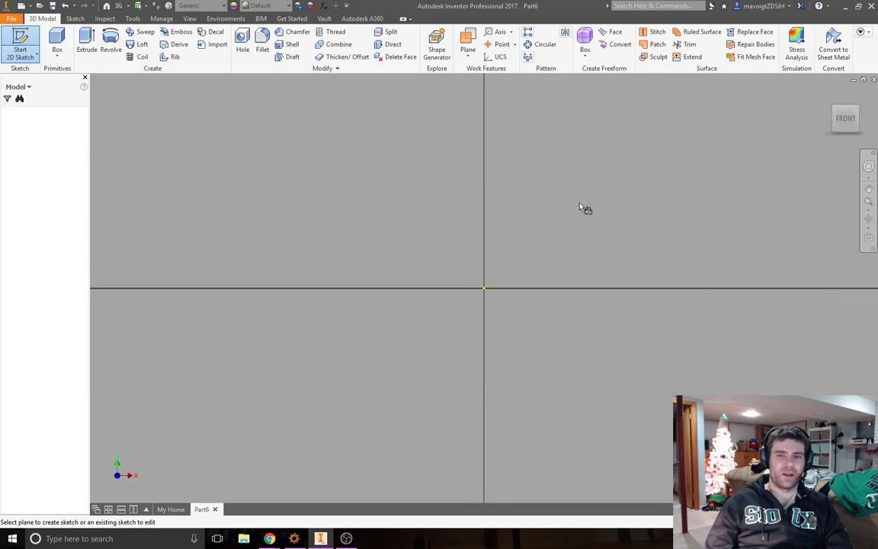
mouse_move(480, 252)
middle_down()
mouse_move(441, 268)
mouse_move(449, 307)
middle_up()
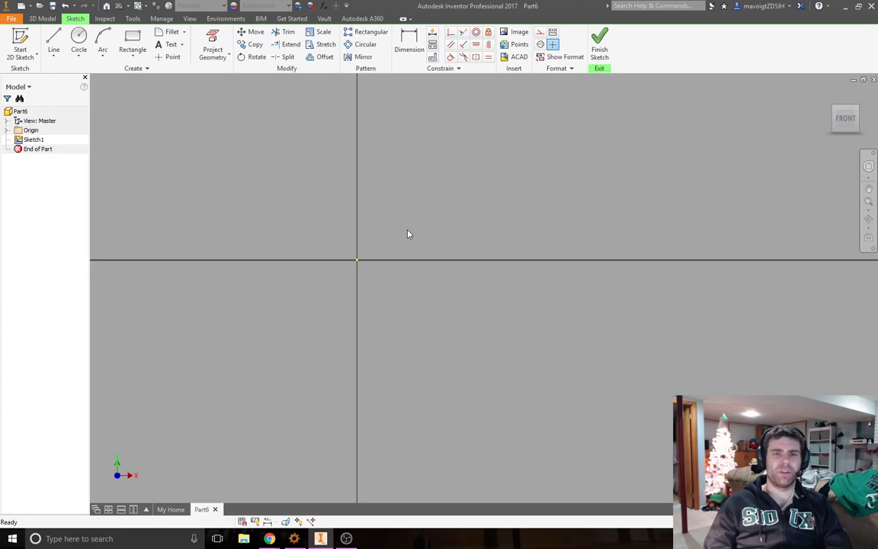
mouse_move(409, 236)
middle_down()
mouse_move(418, 235)
mouse_move(433, 302)
mouse_move(475, 268)
mouse_move(426, 220)
mouse_move(441, 238)
middle_up()
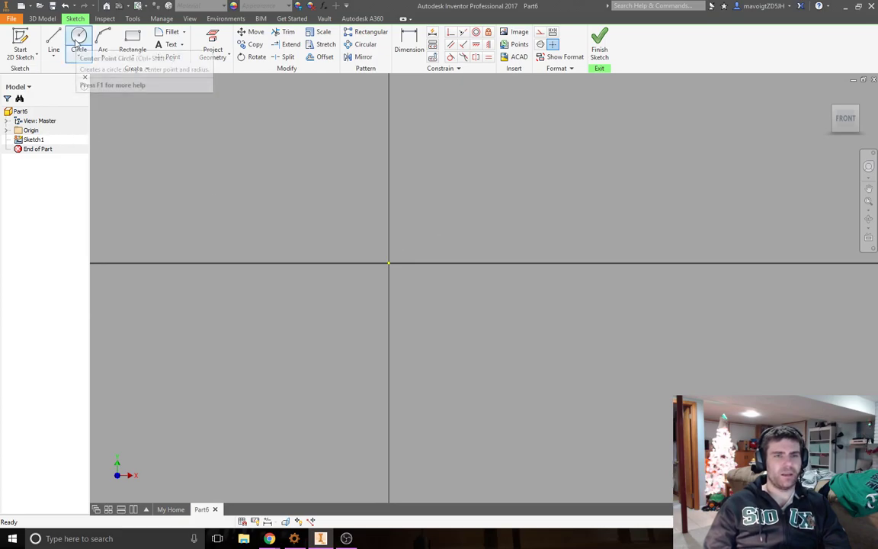
Draw a 3/16 in diameter circle centred on the sketch origin.
click(78, 41)
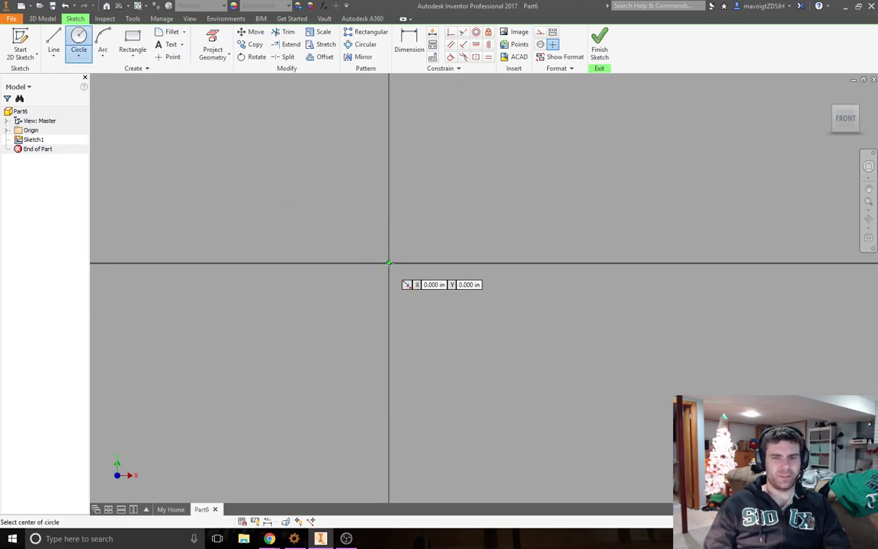
click(389, 263)
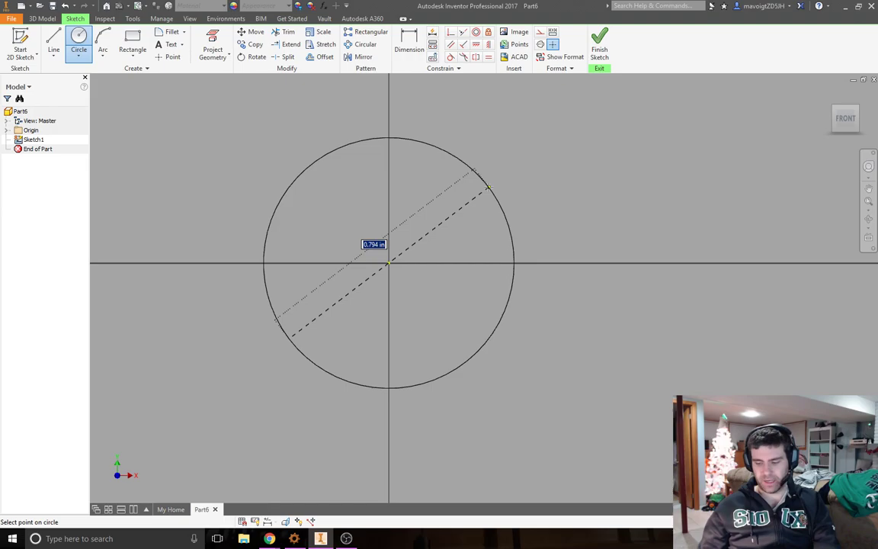
text(3)
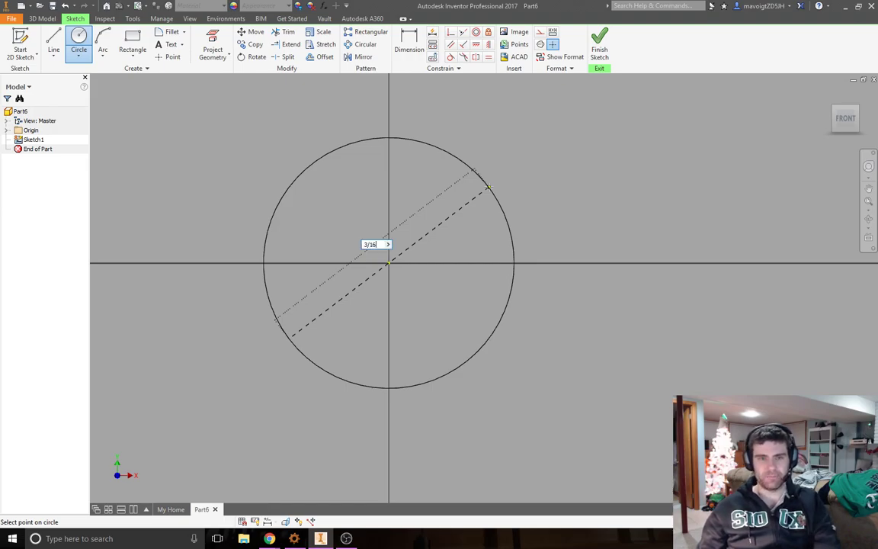
text(/16)
key(Return)
scroll(385, 275, up, 3)
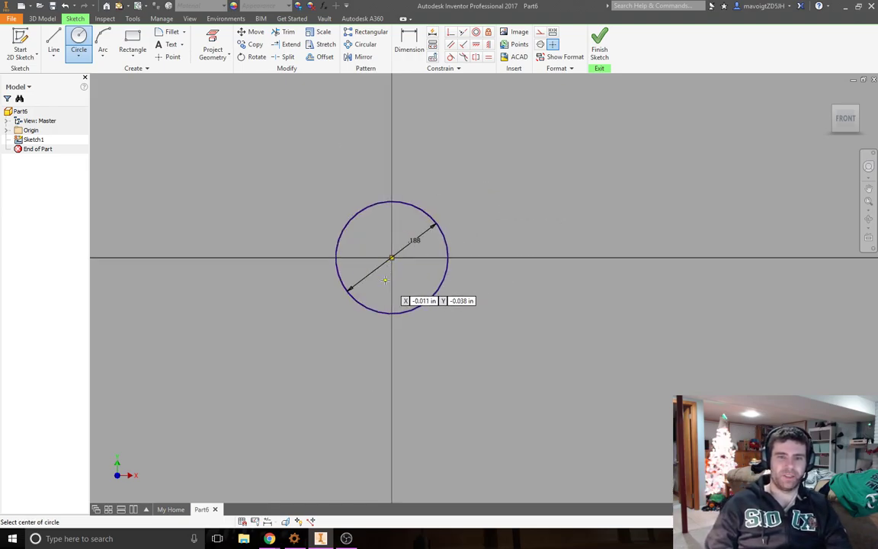
scroll(385, 279, up, 3)
scroll(391, 290, down, 3)
mouse_move(398, 282)
middle_down()
mouse_move(436, 282)
mouse_move(443, 292)
middle_up()
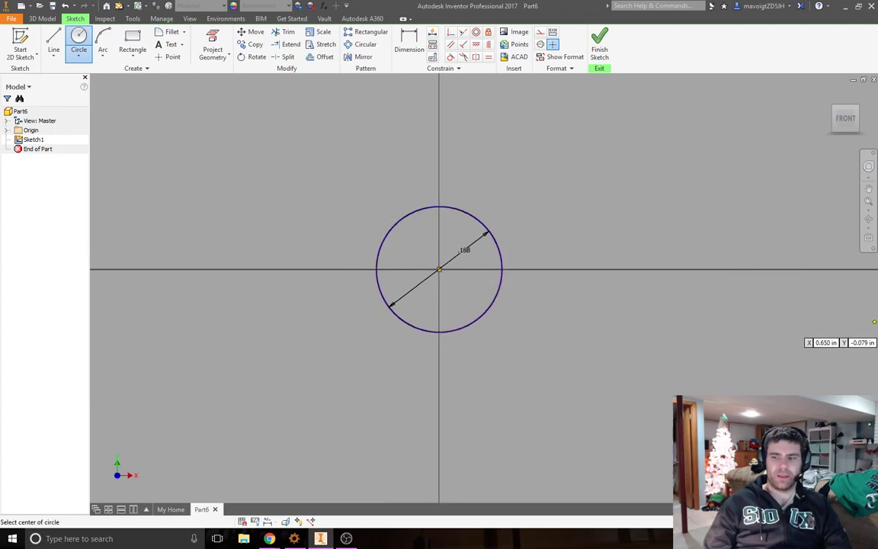
key(alt+Tab)
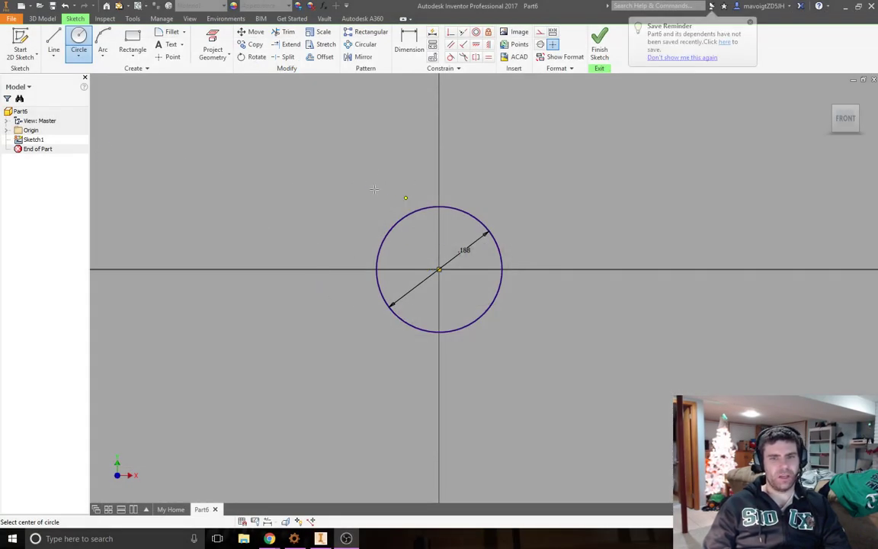
Add a numeric user parameter named d with a value of 2 in in the Parameters table.
click(161, 19)
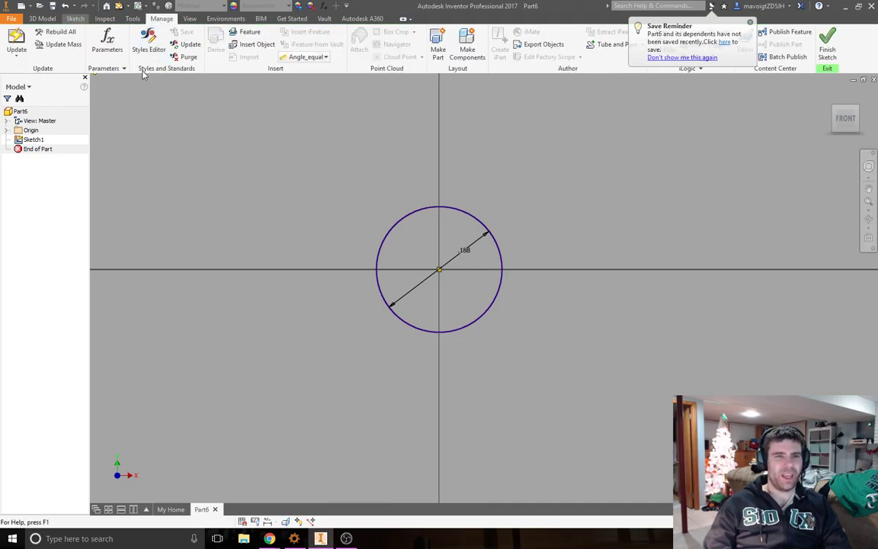
click(107, 48)
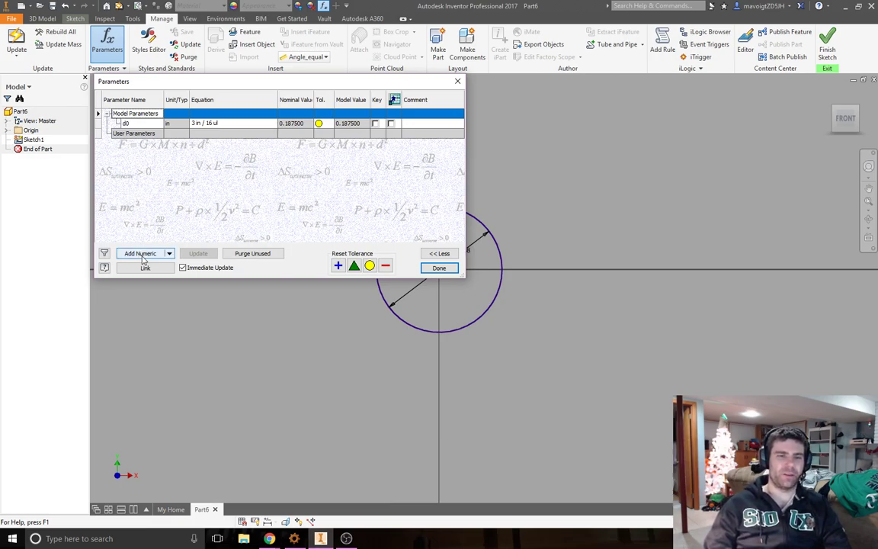
click(140, 254)
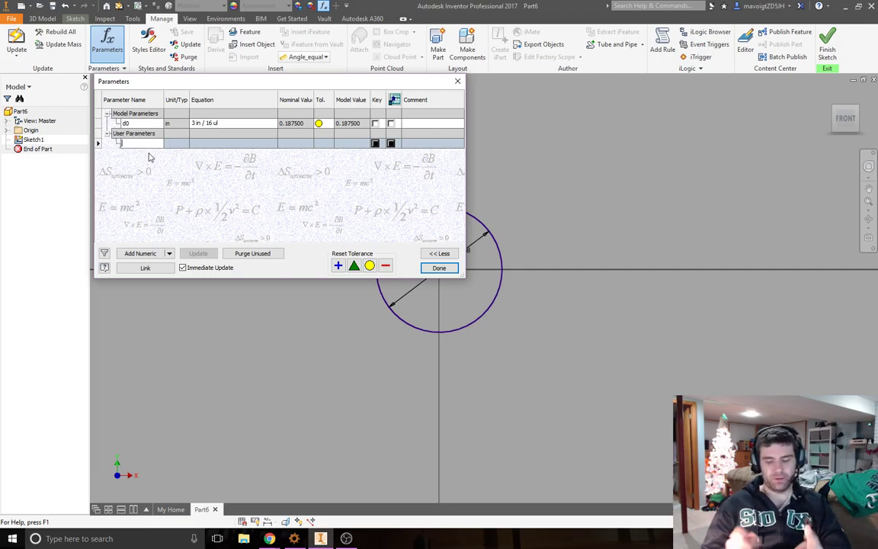
text(d)
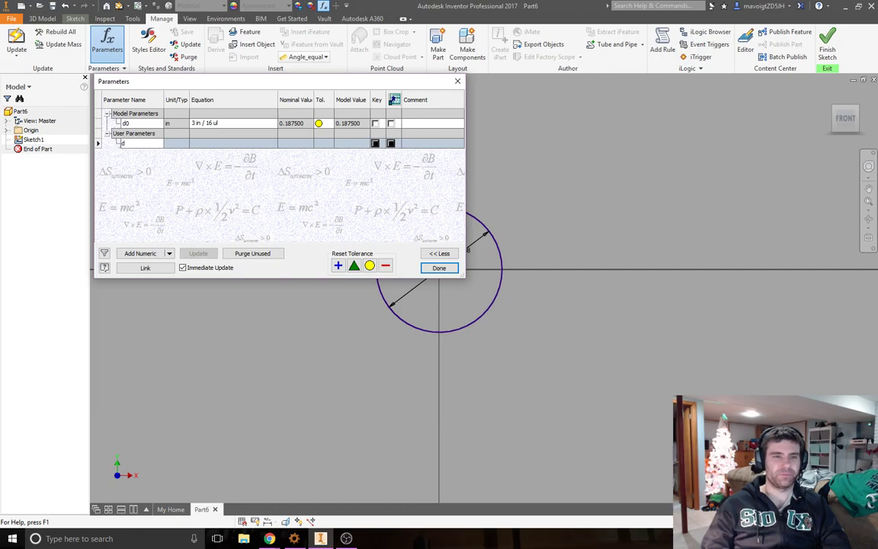
key(Return)
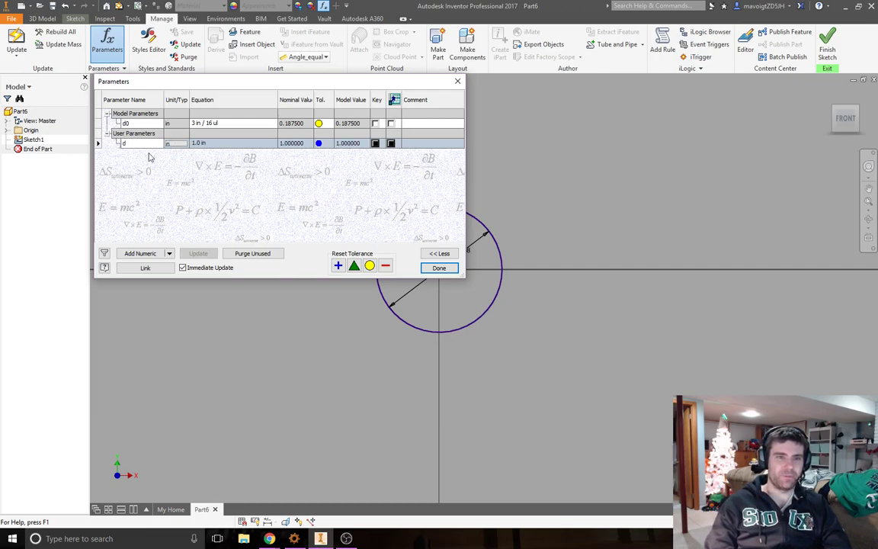
click(202, 145)
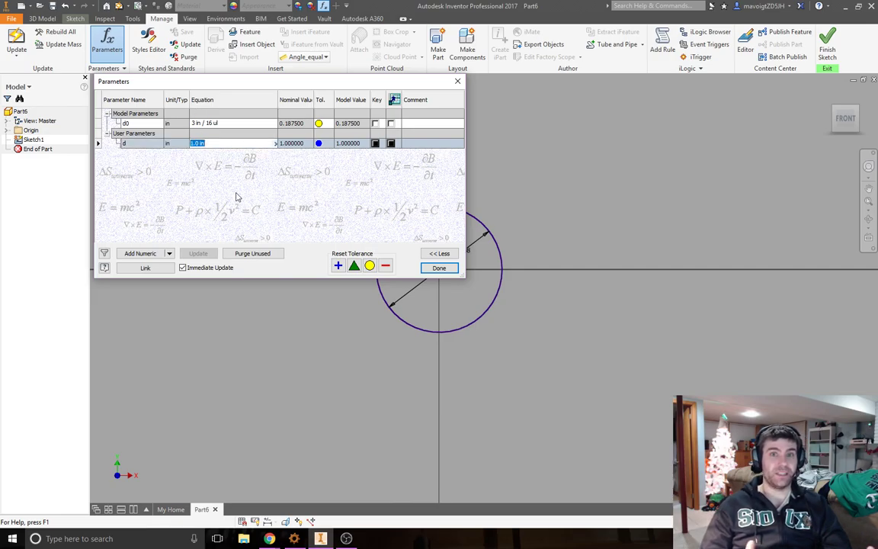
text(2)
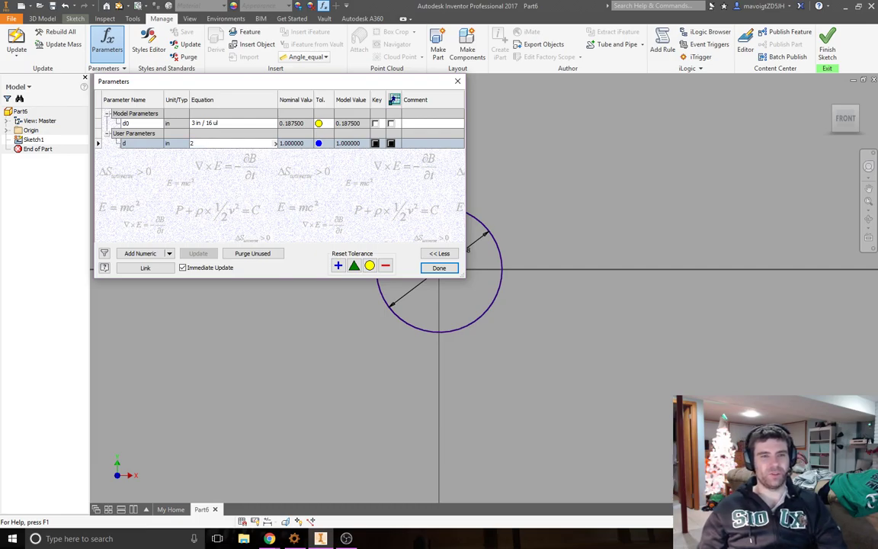
key(Return)
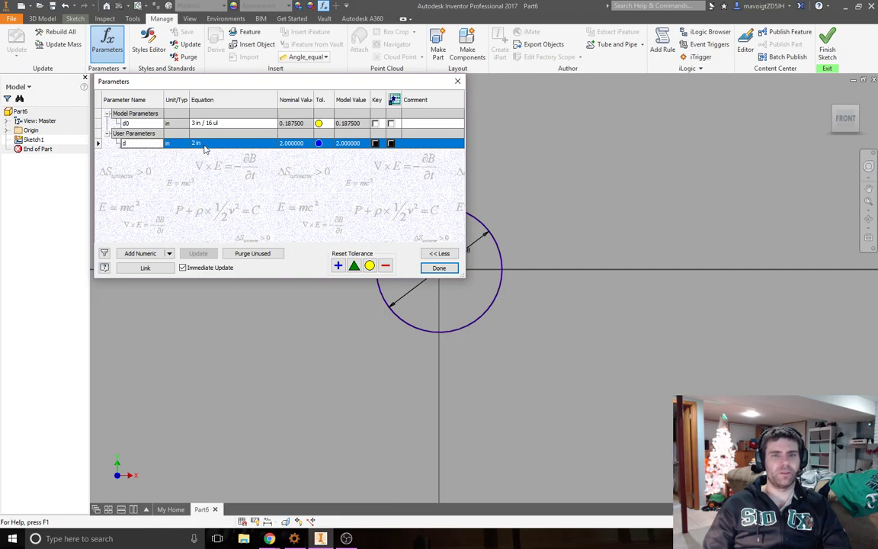
click(440, 269)
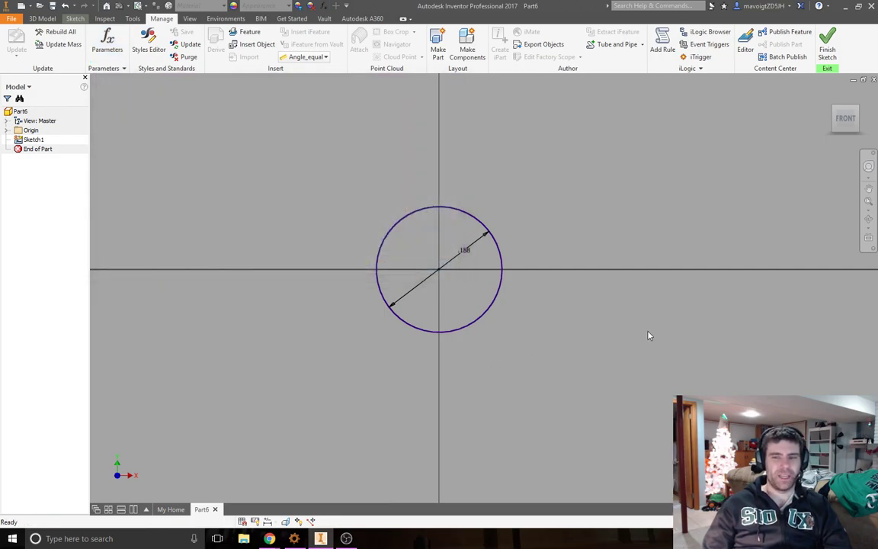
key(alt+Tab)
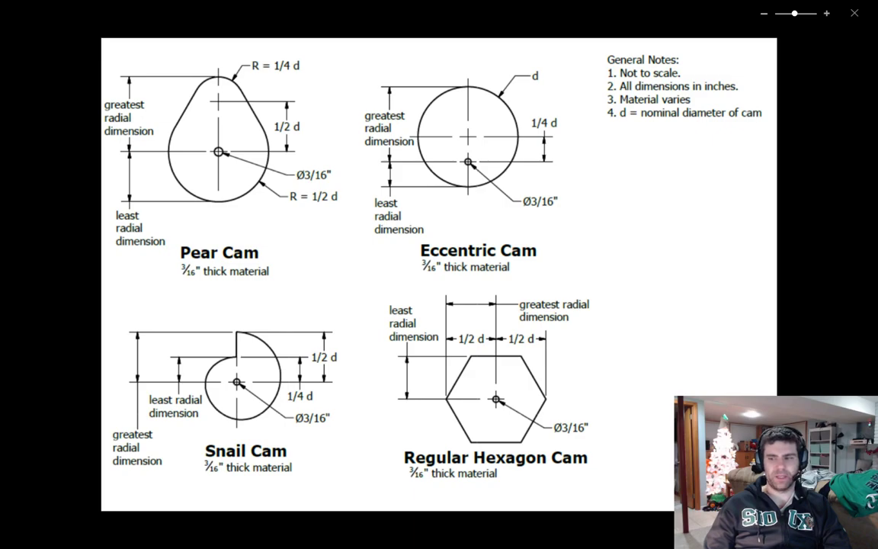
key(alt+Tab)
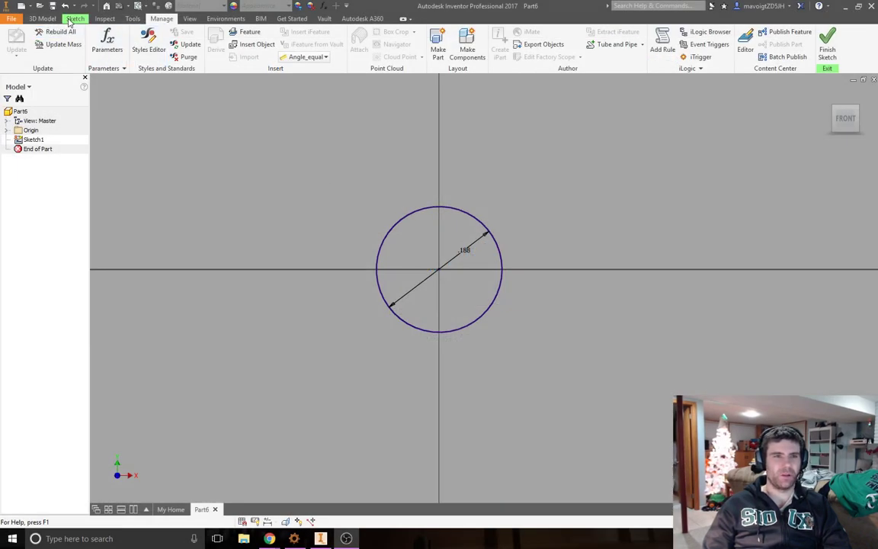
Draw a vertical line of length d/4 up from the hole circle's centre, then end the Line command.
click(72, 20)
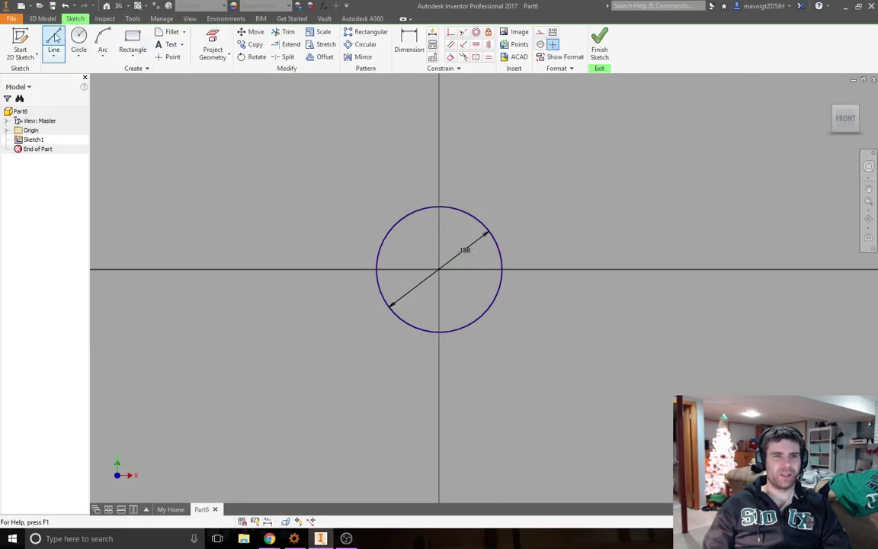
click(54, 40)
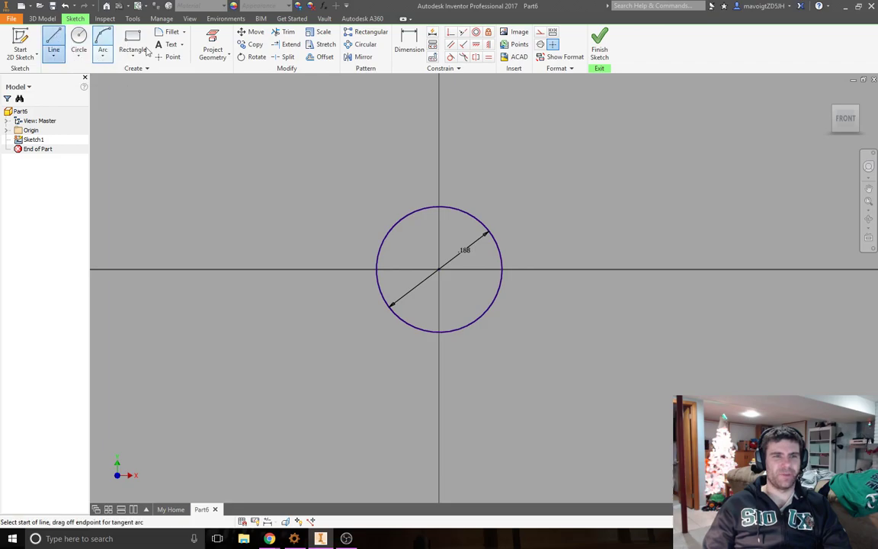
click(439, 270)
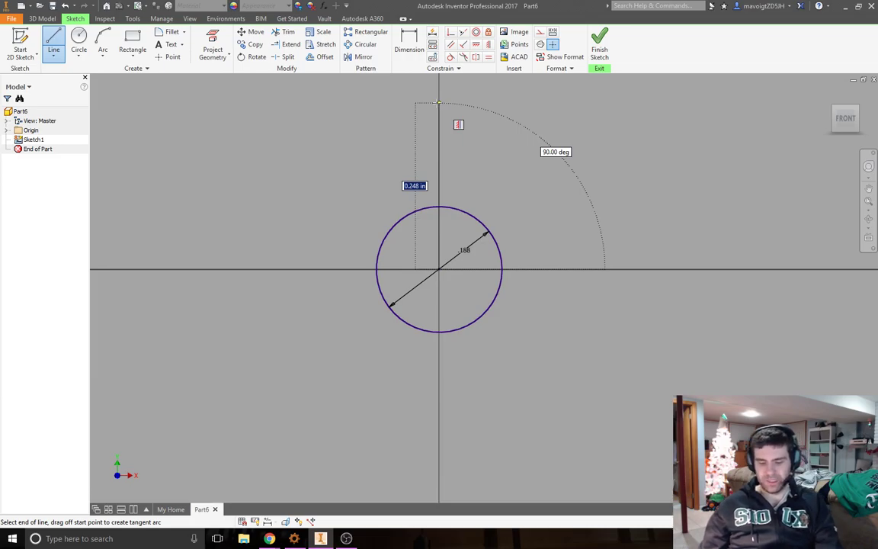
text(d/4)
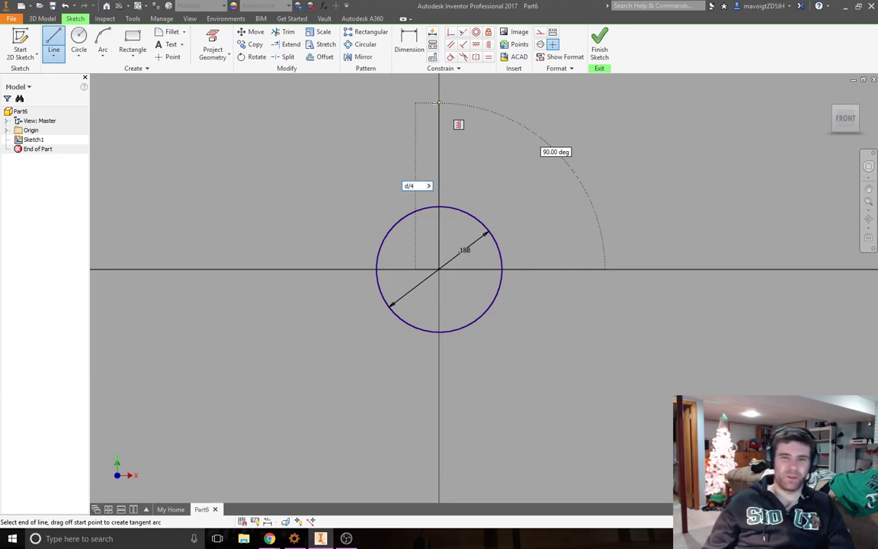
key(Return)
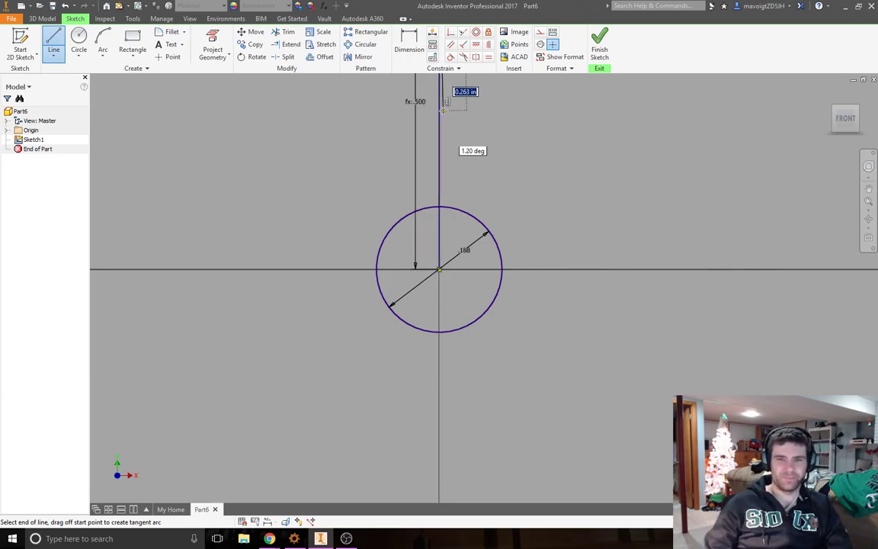
scroll(472, 106, down, 5)
mouse_move(518, 108)
middle_down()
mouse_move(504, 254)
mouse_move(512, 296)
mouse_move(504, 244)
middle_up()
right_click(490, 241)
click(527, 242)
Zoom around the sketch and check the eccentric cam reference drawing.
scroll(503, 249, up, 3)
middle_drag(451, 289, 501, 241)
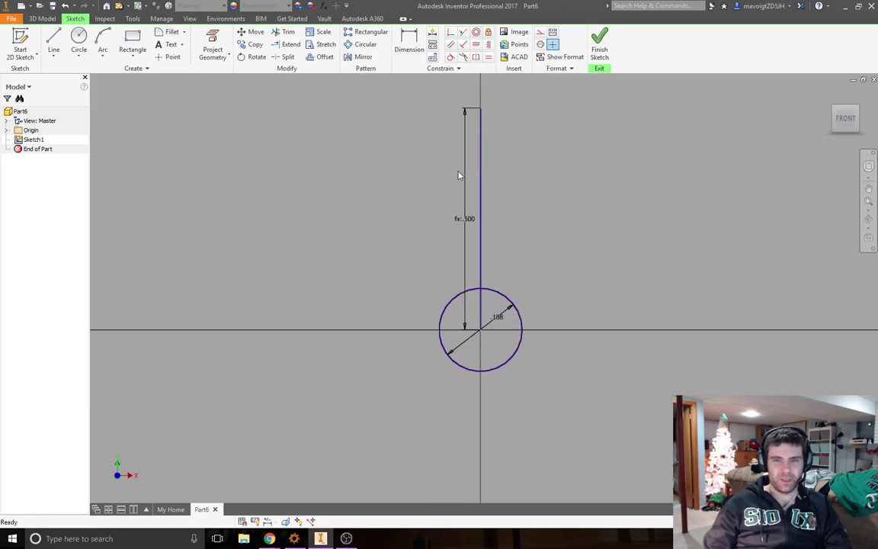
scroll(461, 222, up, 4)
scroll(473, 225, down, 3)
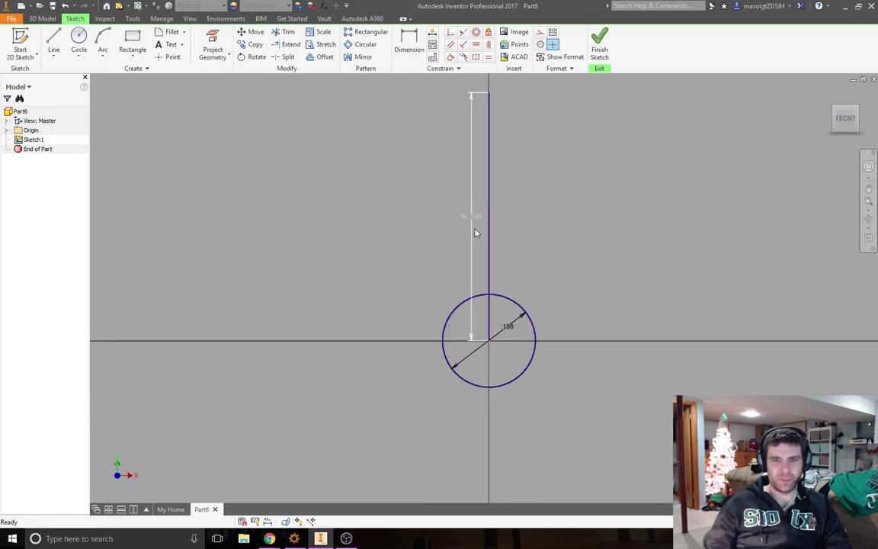
scroll(466, 229, up, 3)
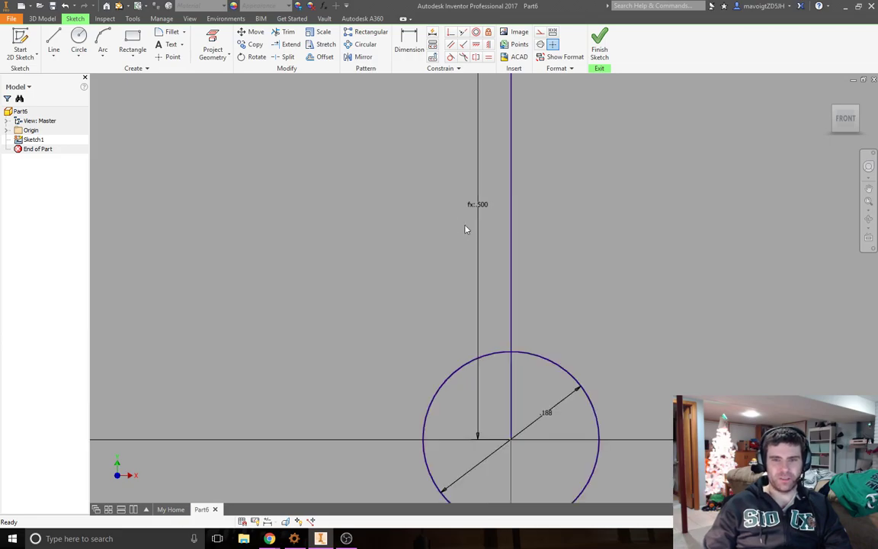
scroll(467, 215, up, 3)
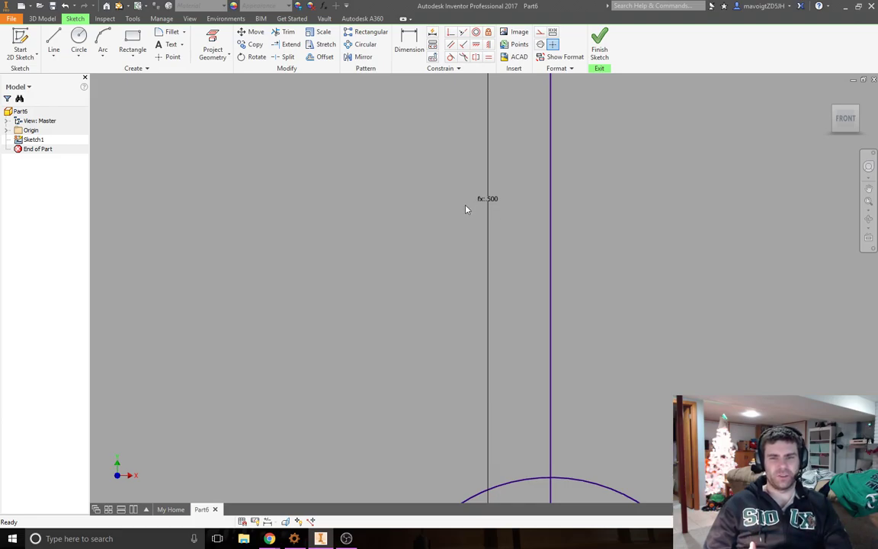
scroll(461, 217, up, 5)
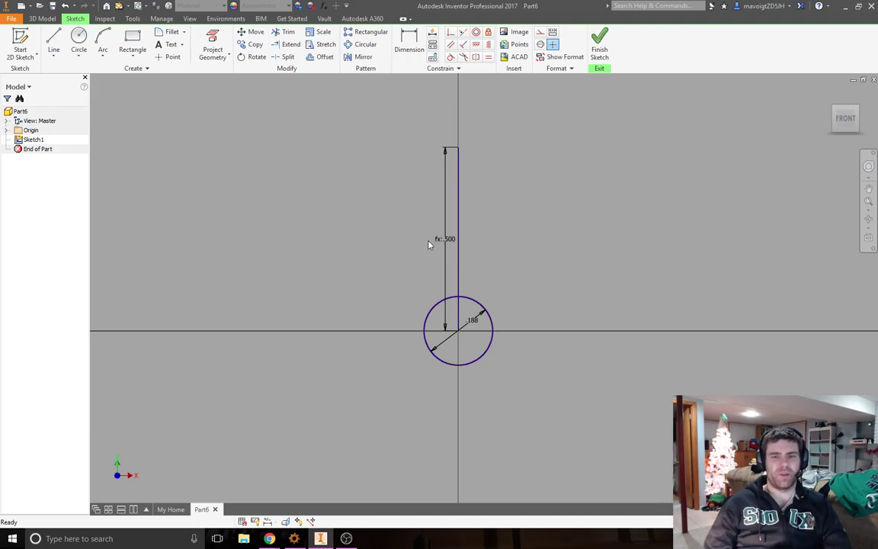
scroll(429, 244, down, 3)
key(alt+Tab)
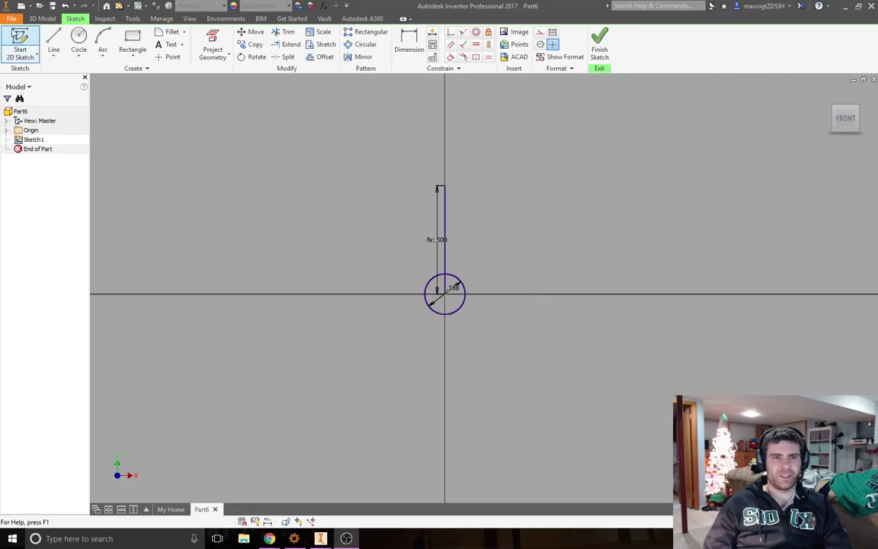
click(79, 42)
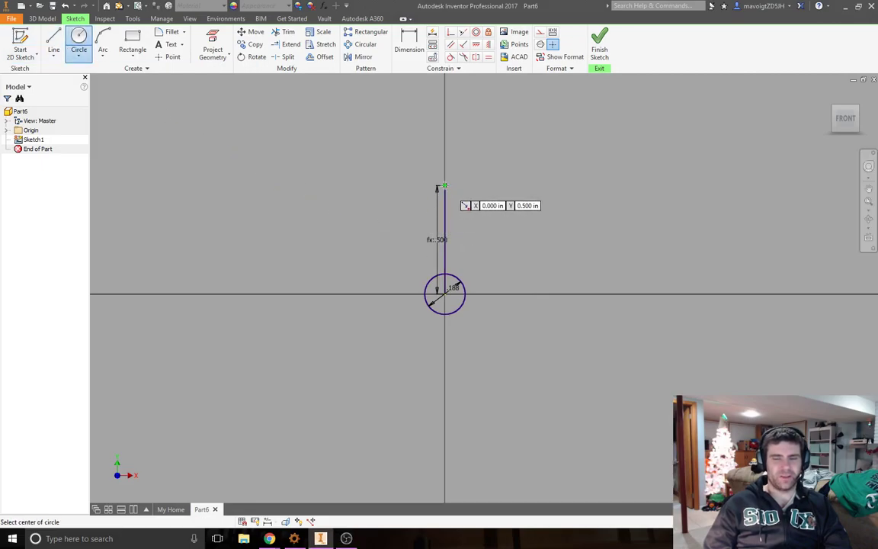
Draw a circle of diameter d centred on the top end of the d/4 line.
click(445, 186)
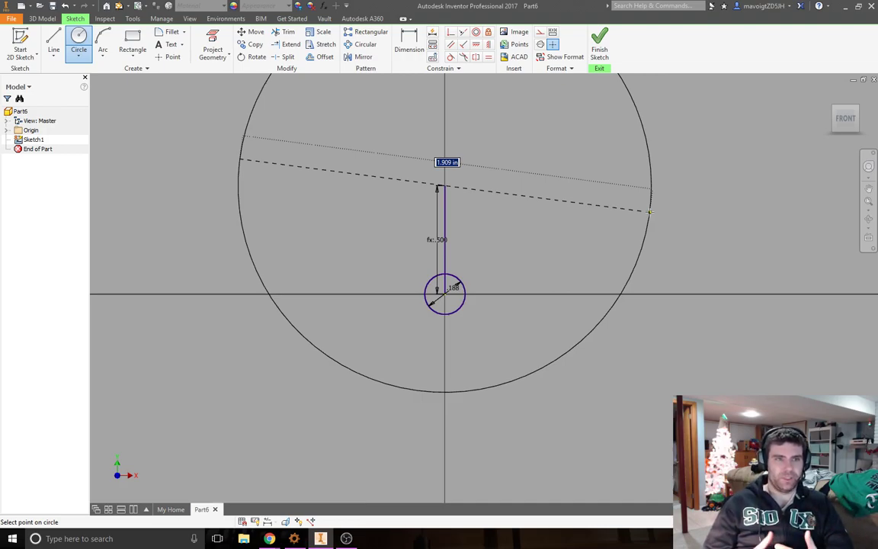
text(d)
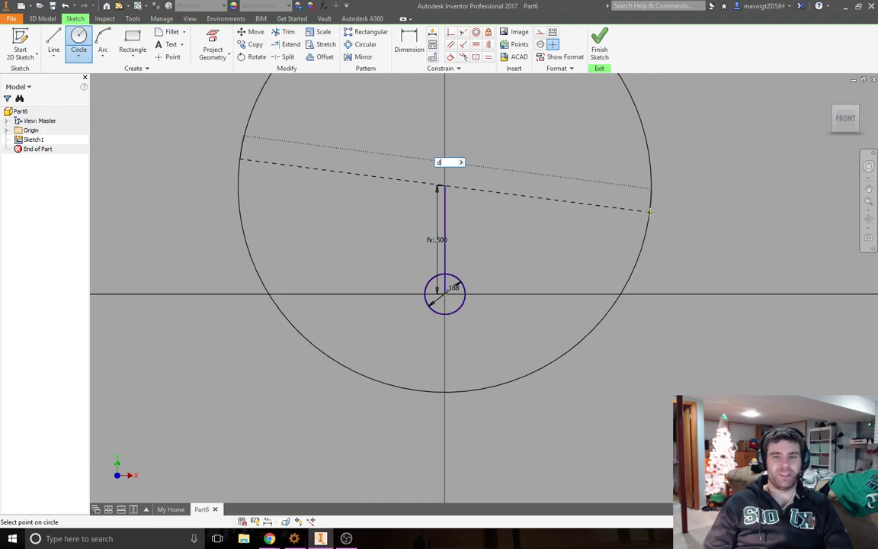
key(Return)
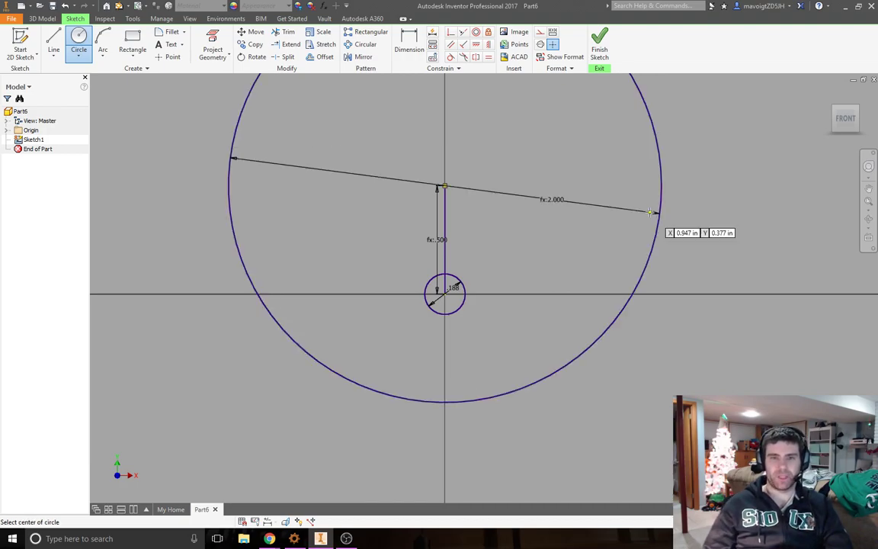
scroll(558, 220, up, 3)
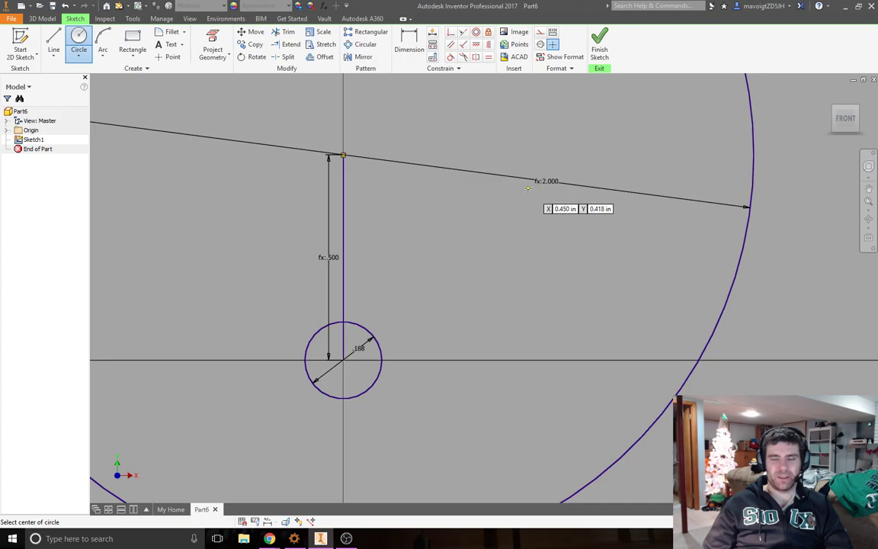
scroll(485, 170, down, 2)
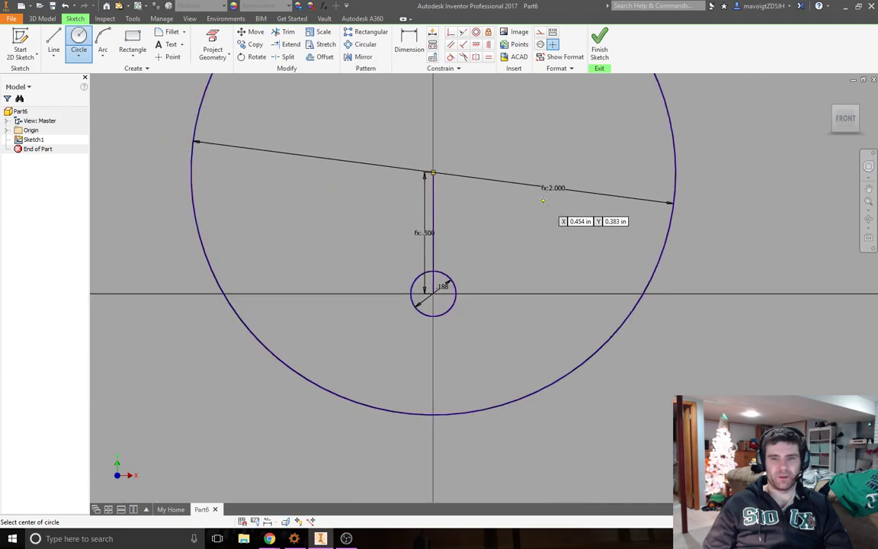
scroll(546, 199, up, 3)
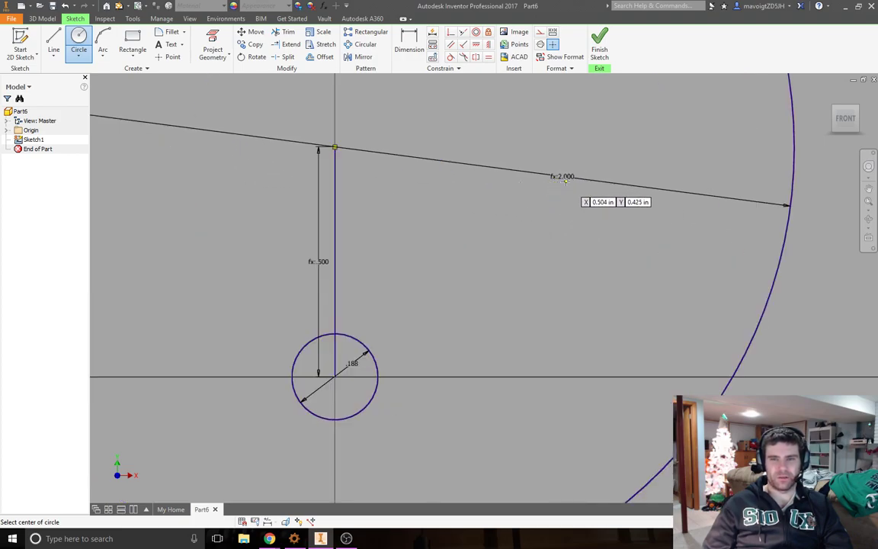
scroll(566, 191, down, 3)
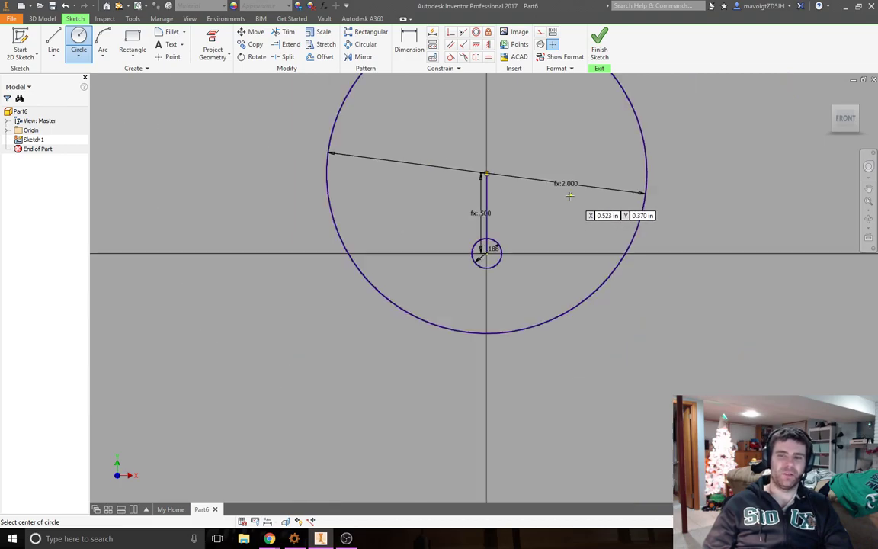
middle_drag(565, 200, 511, 280)
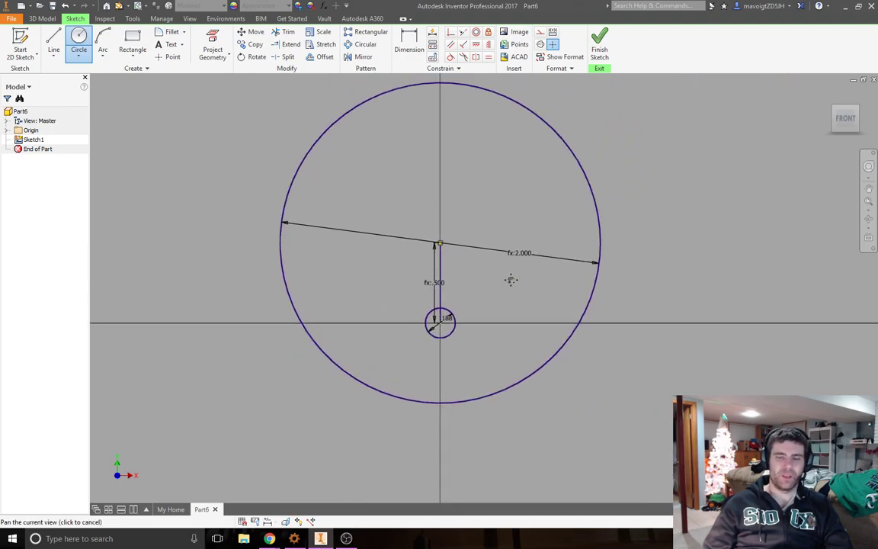
Finish the sketch and extrude the region between the circles 3/16 in.
click(600, 44)
scroll(469, 156, down, 4)
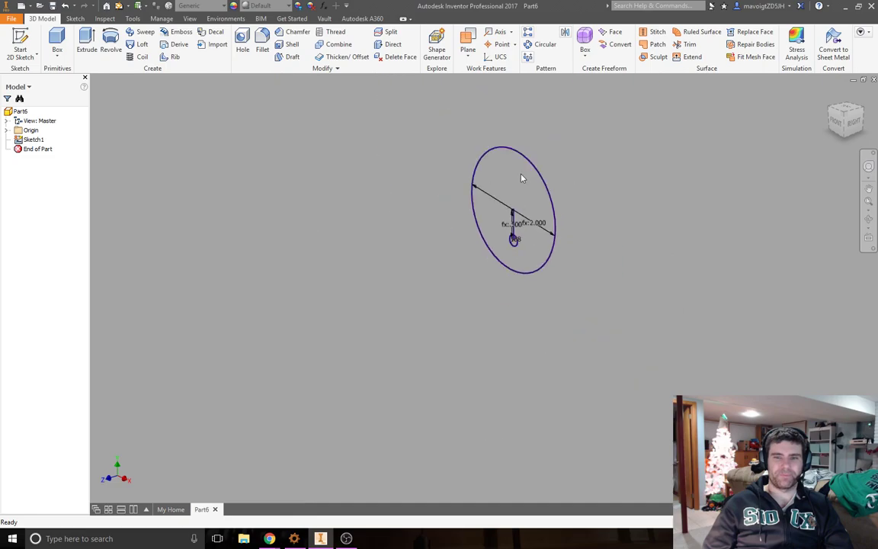
scroll(489, 233, up, 3)
key(e)
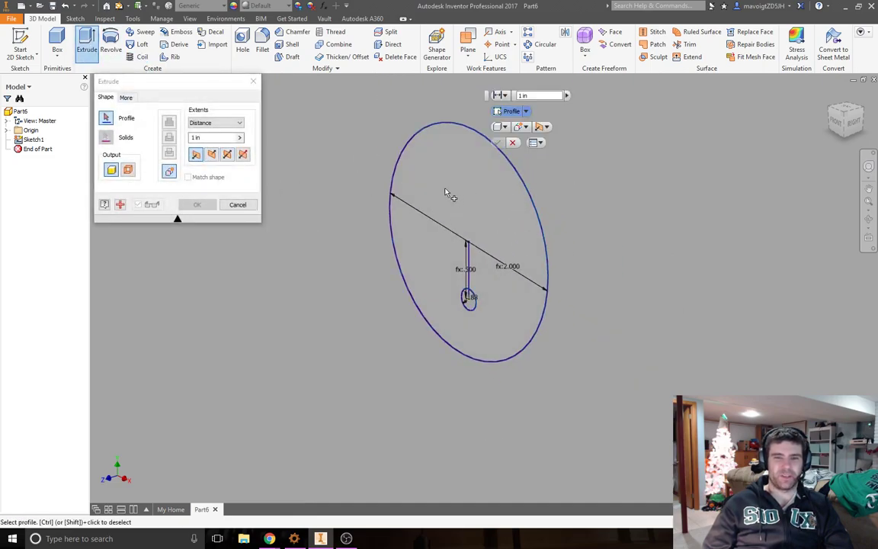
click(463, 199)
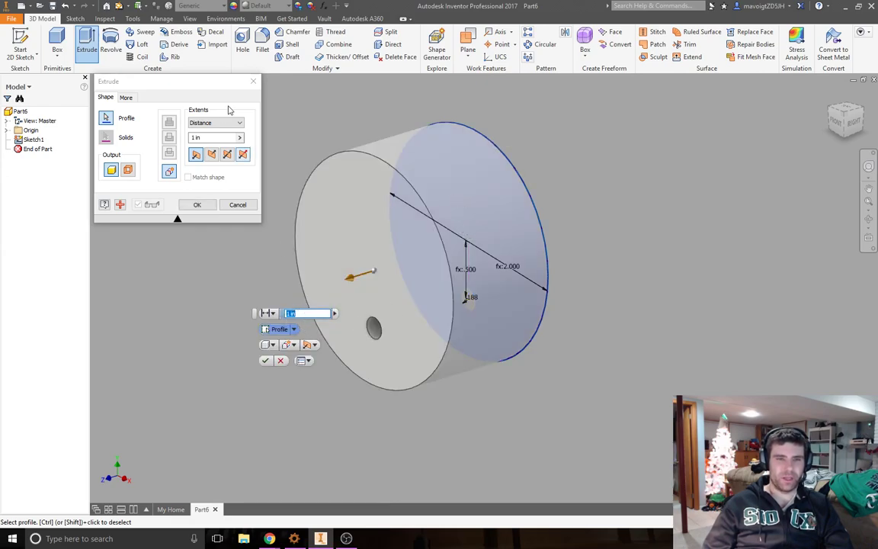
click(216, 138)
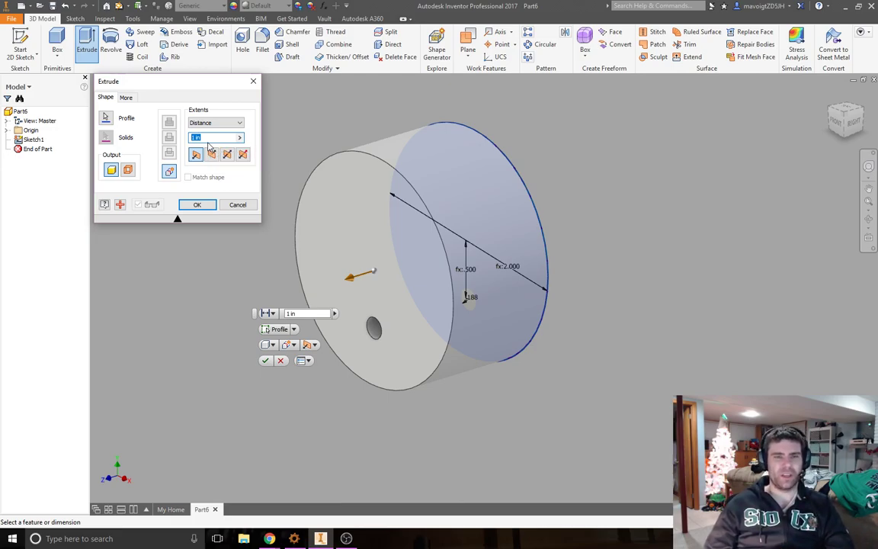
text(3/16)
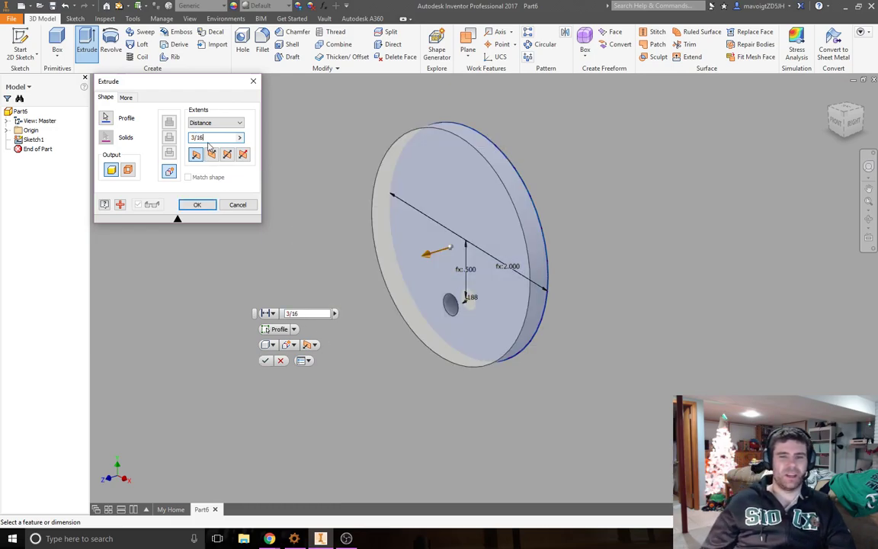
key(Return)
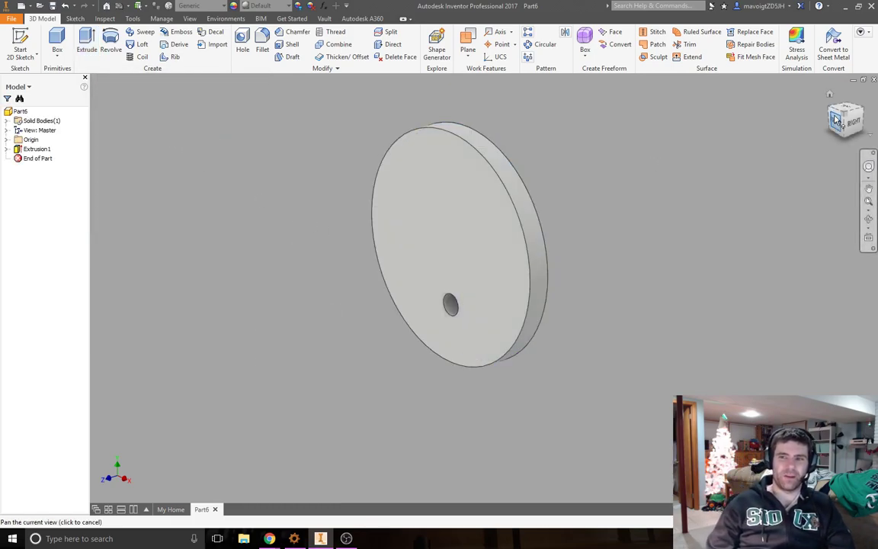
Show the disc from the FRONT ViewCube face and pan it to the centre of the view.
click(839, 124)
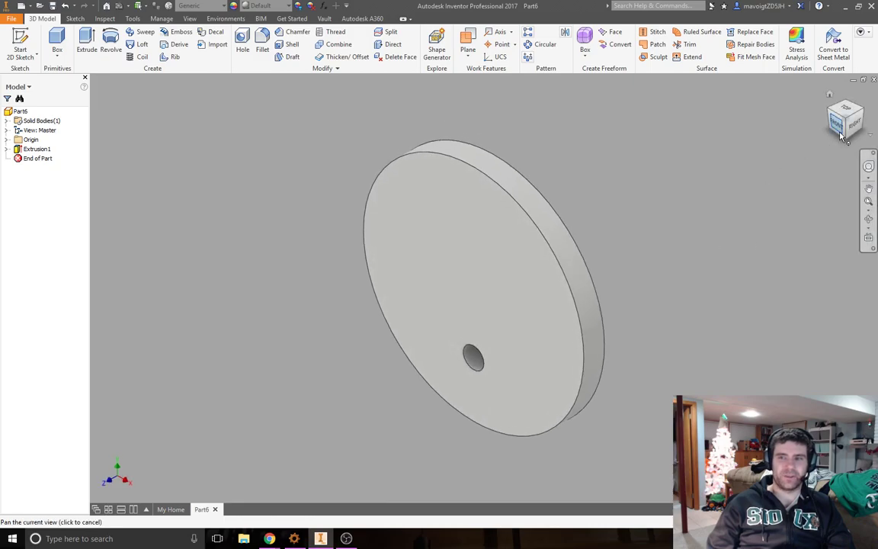
click(844, 128)
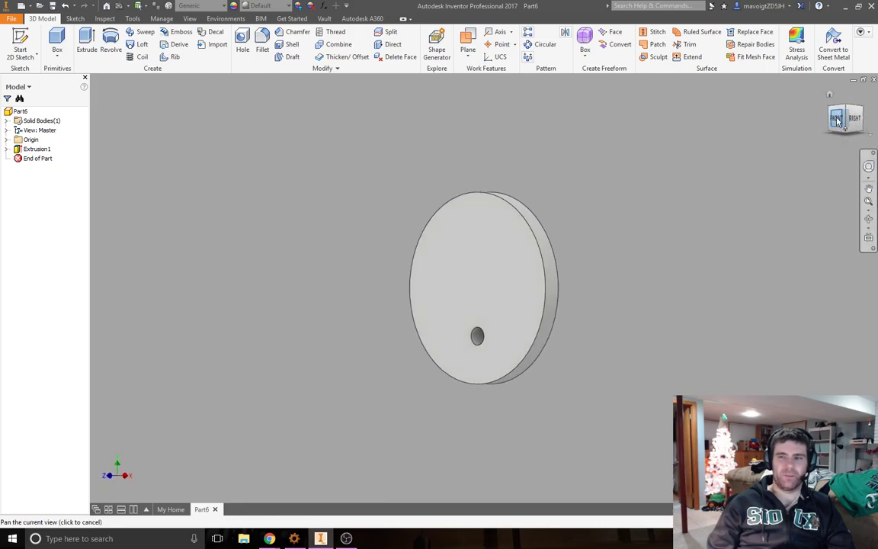
click(840, 120)
drag(653, 229, 617, 232)
key(Escape)
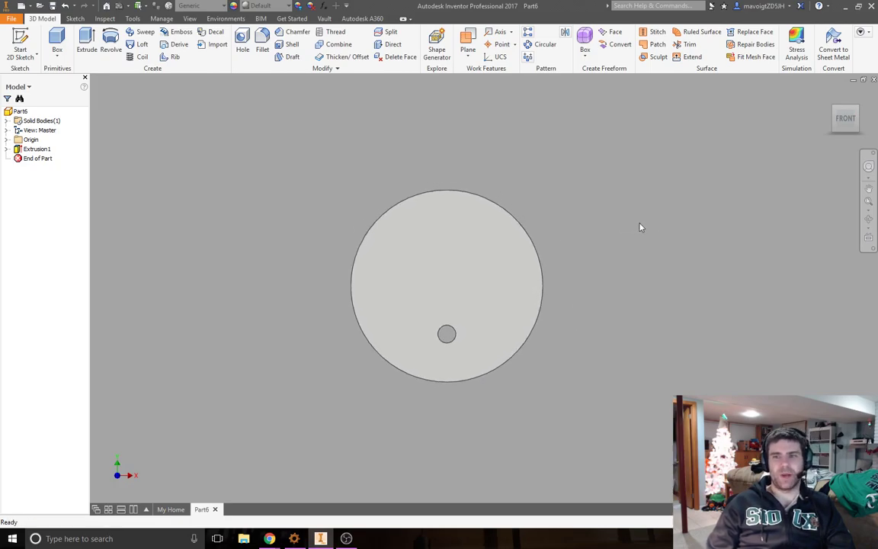